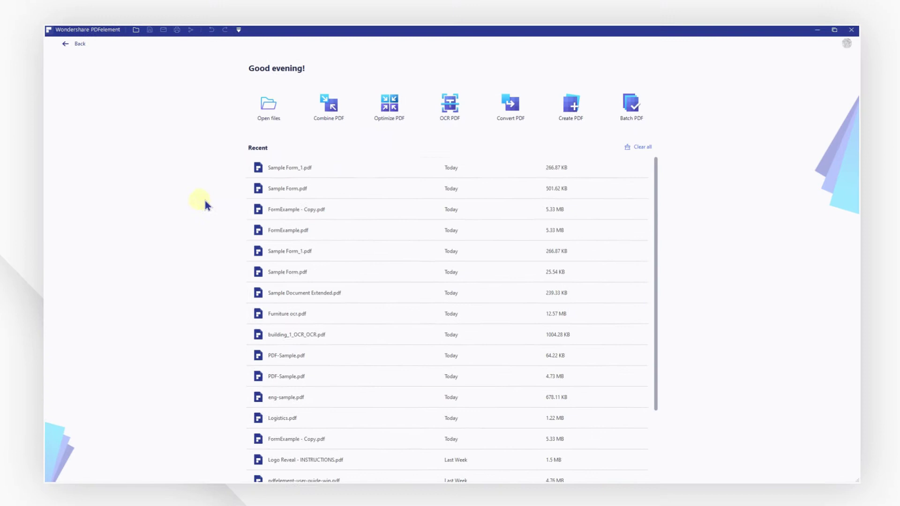
Open Sample Form_1.pdf and review the PDF To Excel OCR settings: all files, English recognition.
click(299, 167)
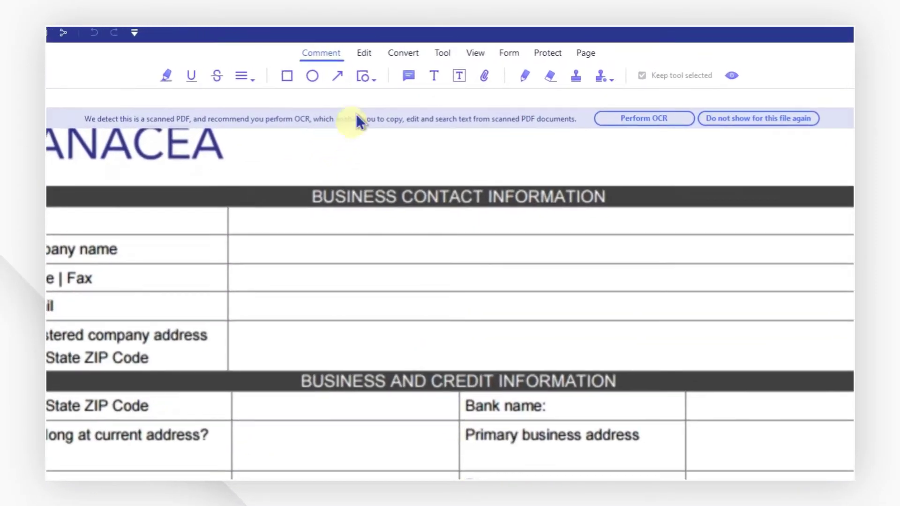
click(402, 54)
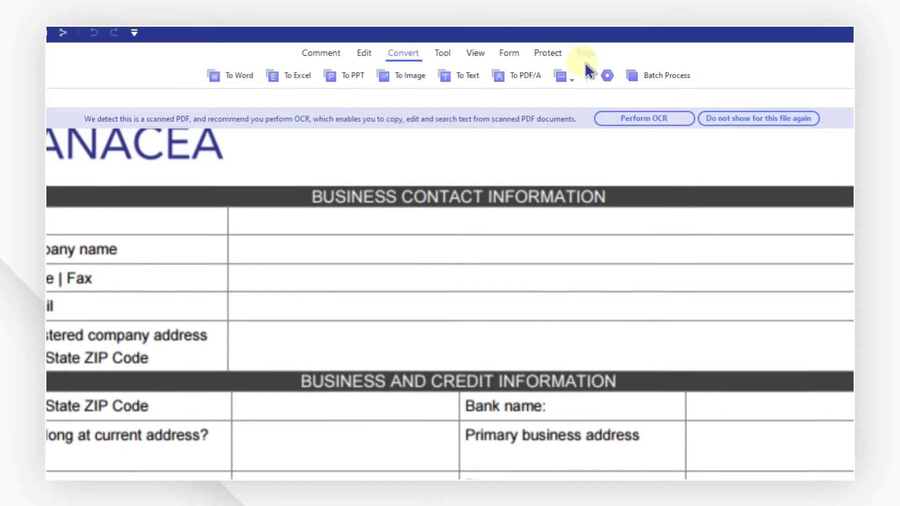
click(603, 74)
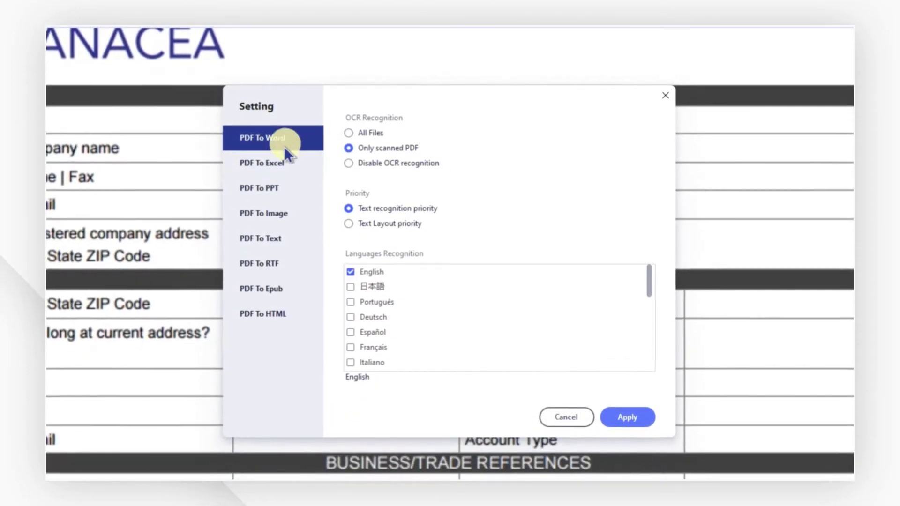
click(277, 166)
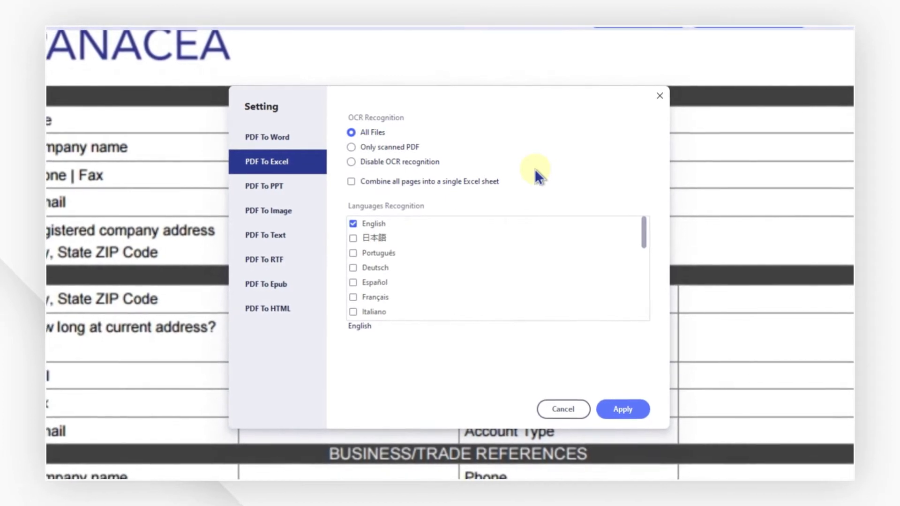
Convert the form to Excel and save Sample Form_1.xlsx on the Desktop.
click(622, 407)
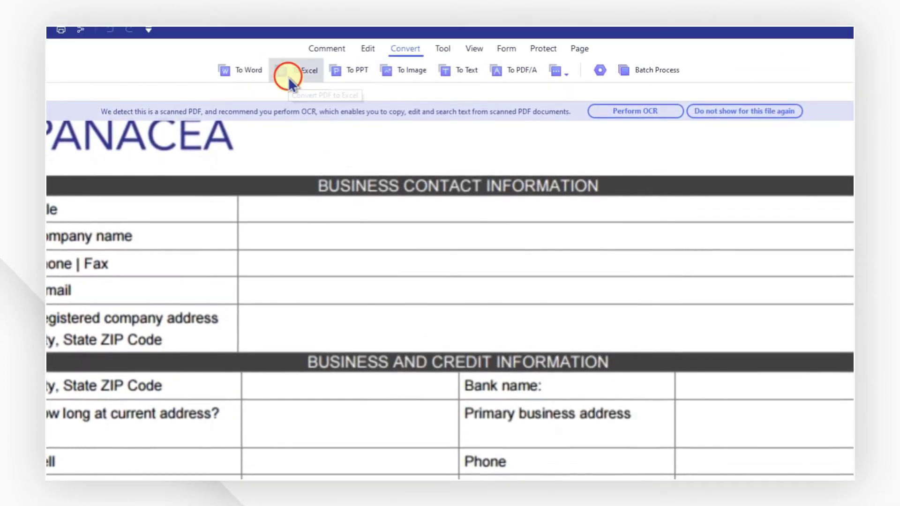
click(435, 74)
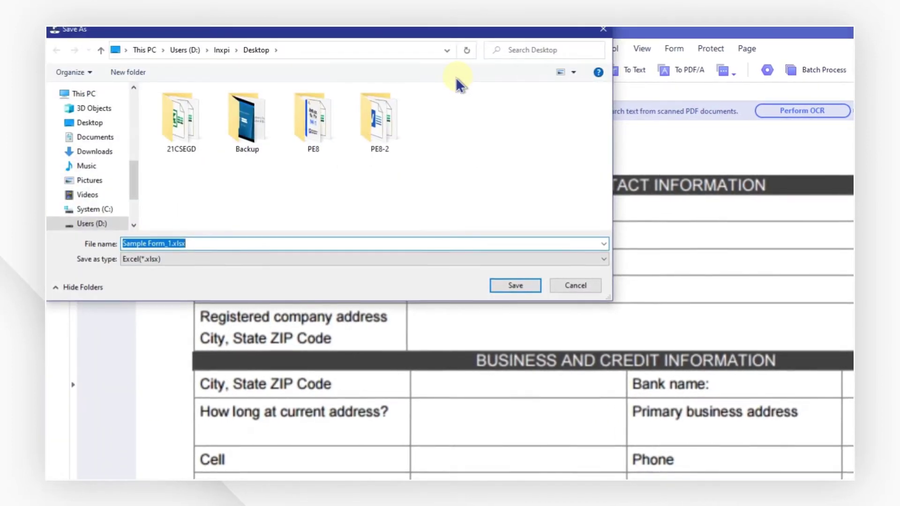
click(98, 123)
click(510, 283)
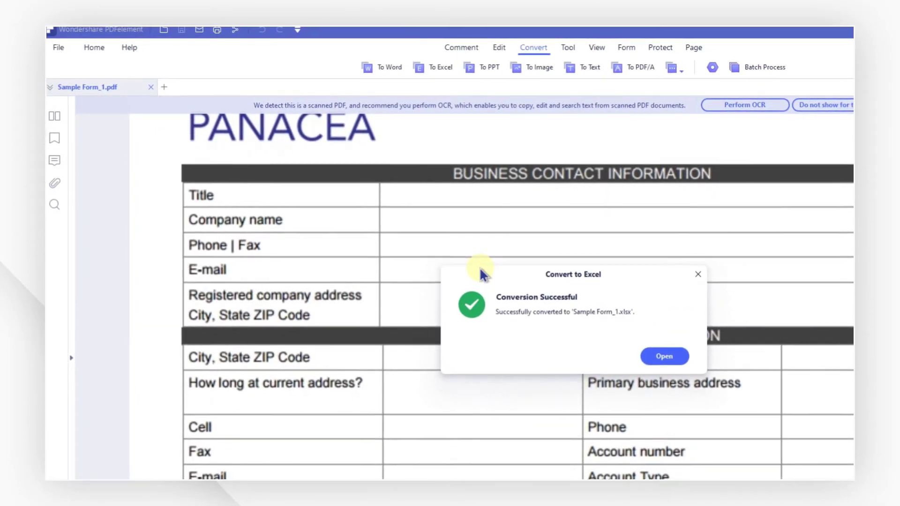
click(694, 272)
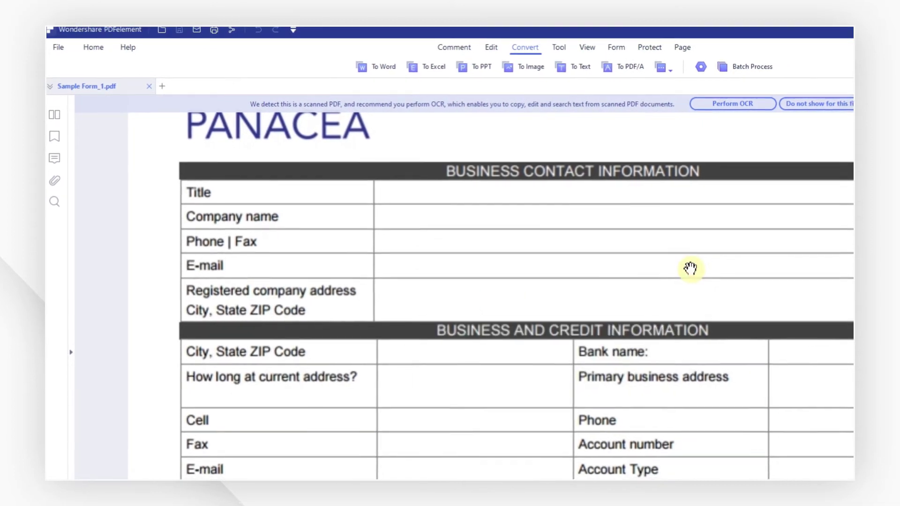
Add 1.pdf and Sample Form_1.pdf to Batch PDF conversion with Excel (*.xlsx) output.
click(93, 46)
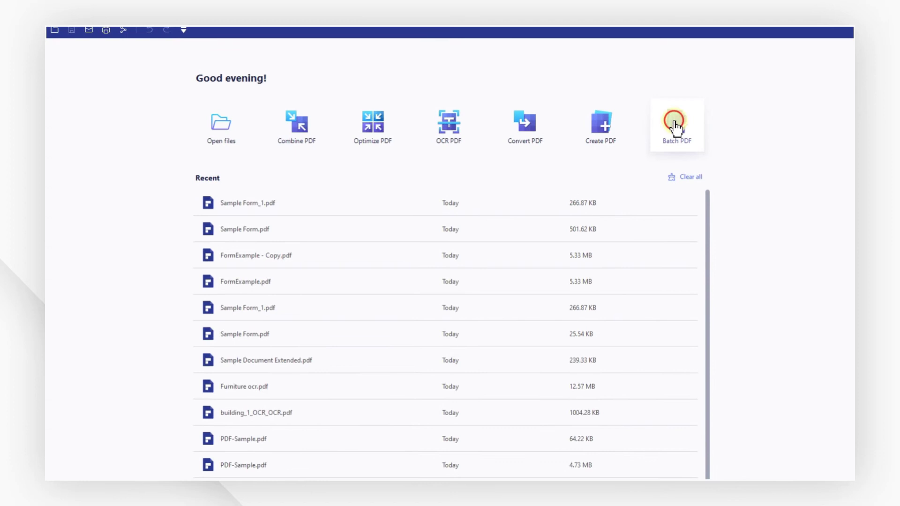
click(673, 122)
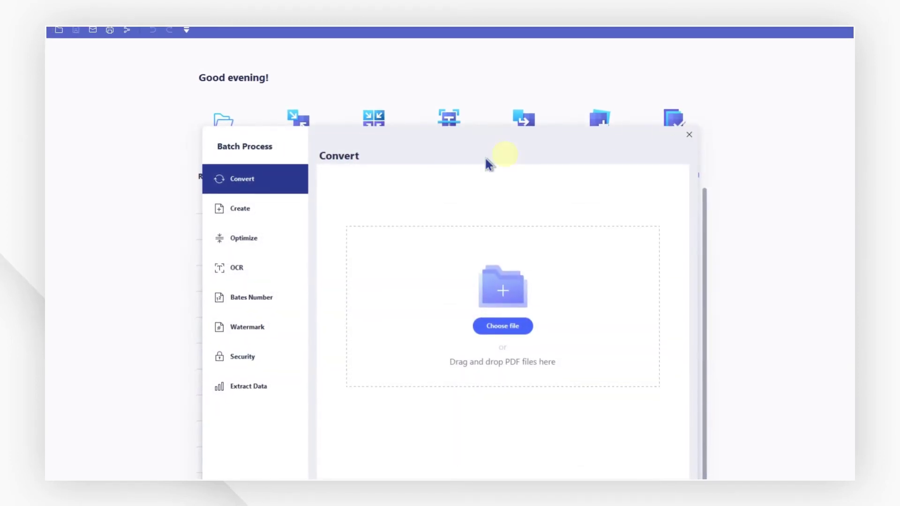
click(498, 317)
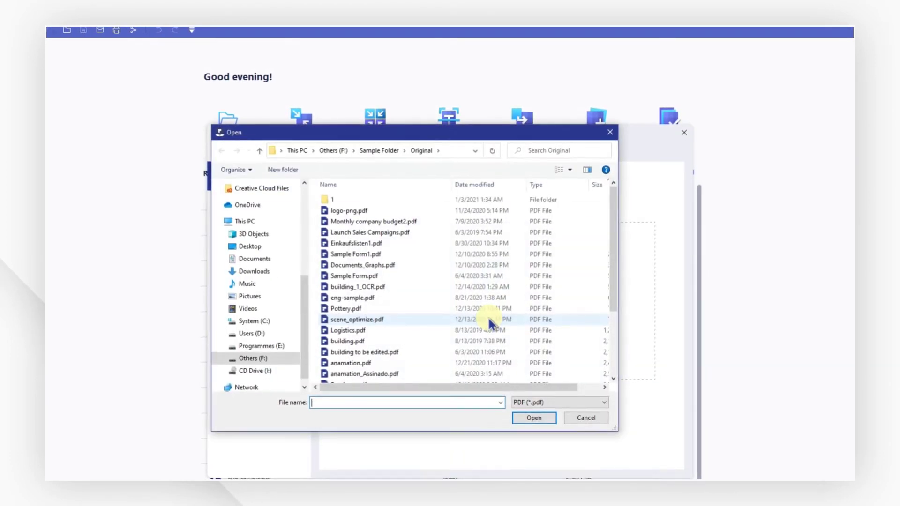
mouse_move(235, 373)
mouse_down()
mouse_move(63, 291)
mouse_move(559, 286)
mouse_up()
click(436, 397)
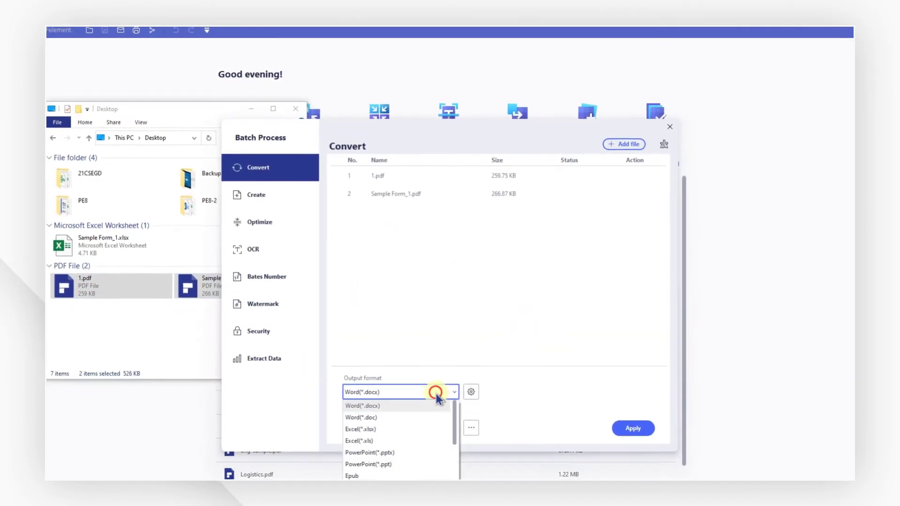
click(423, 421)
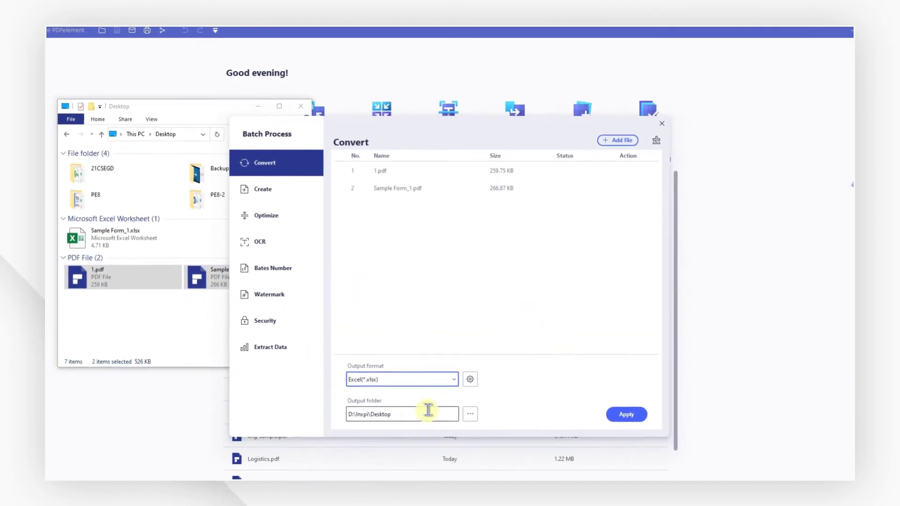
Keep OCR recognition on All Files in the Excel settings and run the batch conversion.
click(471, 380)
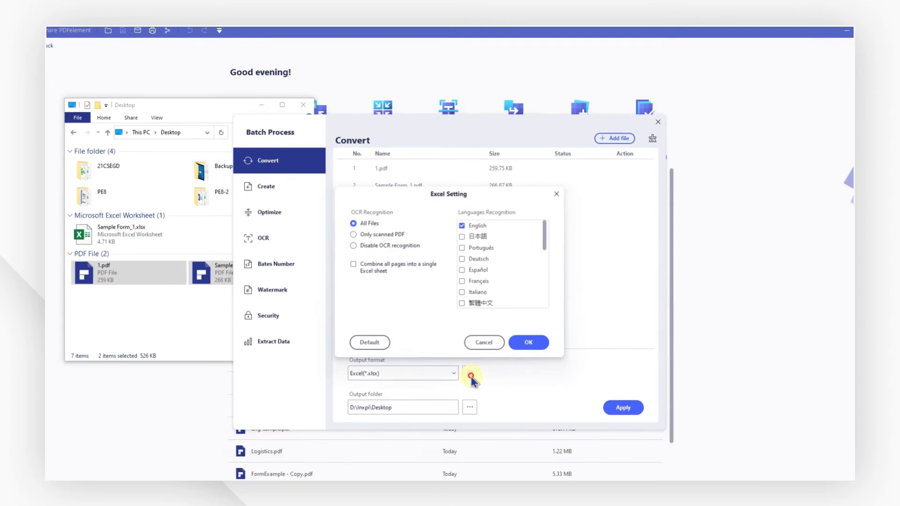
click(372, 221)
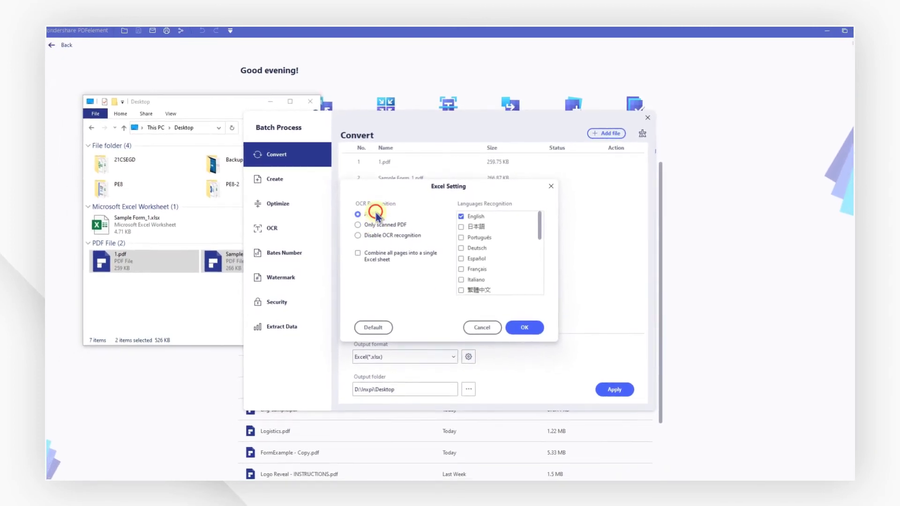
click(529, 333)
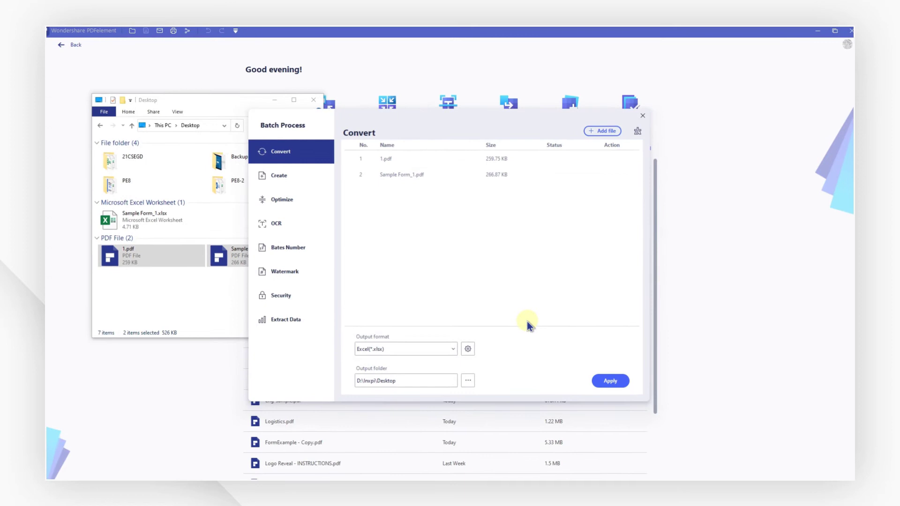
click(609, 380)
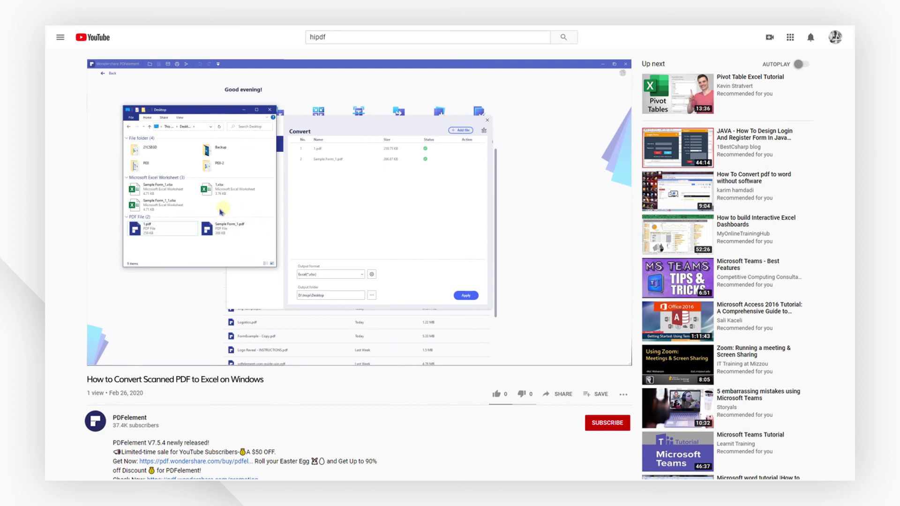
Like the PDF-to-Excel tutorial video and subscribe to the PDFelement channel.
click(496, 395)
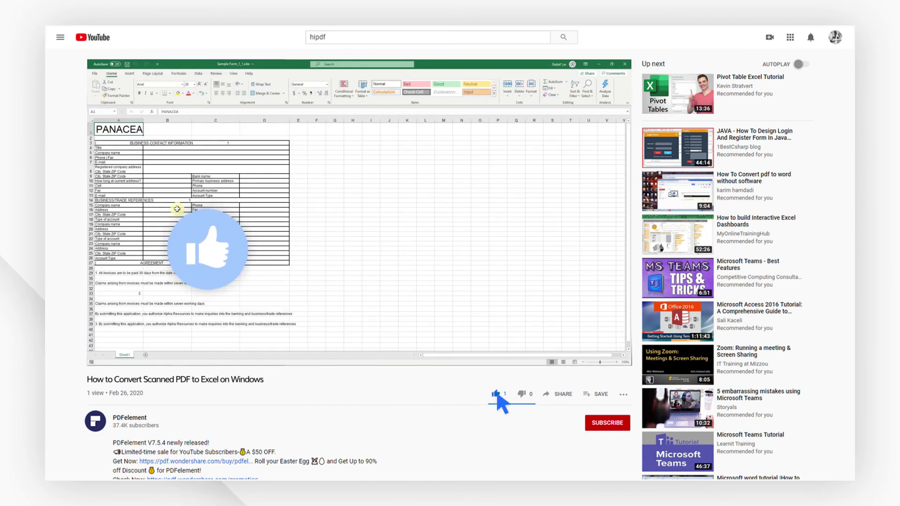
click(594, 423)
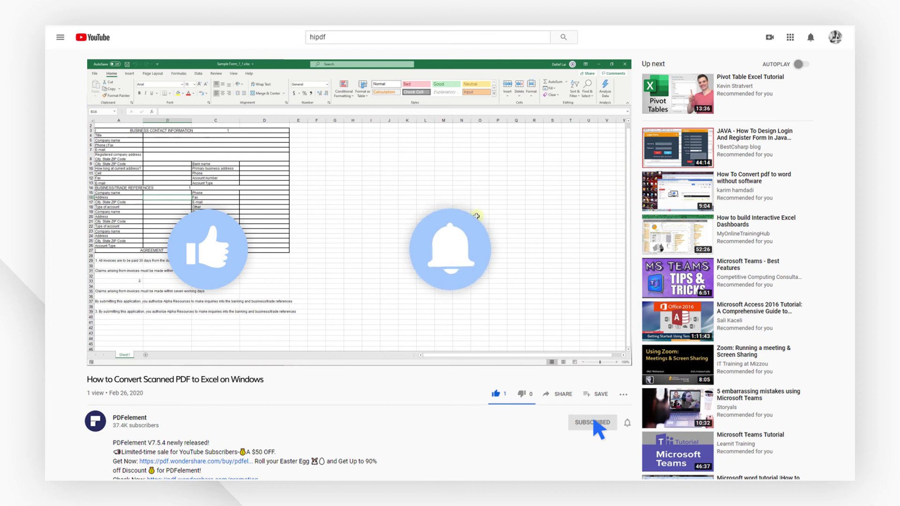
scroll(594, 423, down, 2)
scroll(594, 422, down, 3)
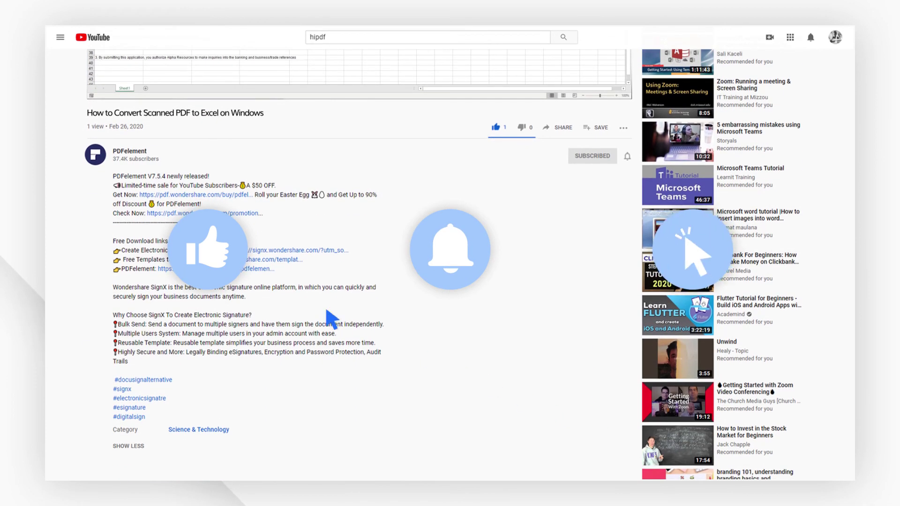